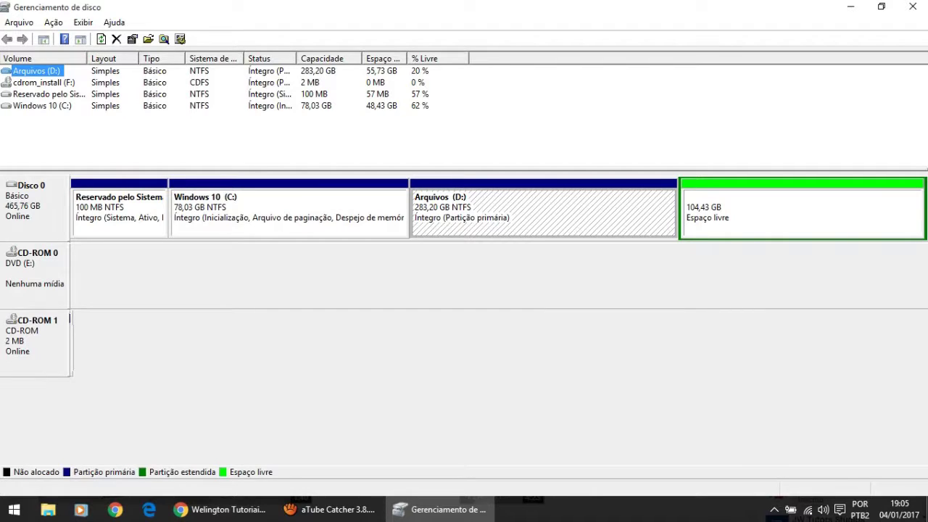
Examine the partitions and free space on Disco 0, and compare them with the drives under Este Computador in File Explorer.
left_click(94, 206)
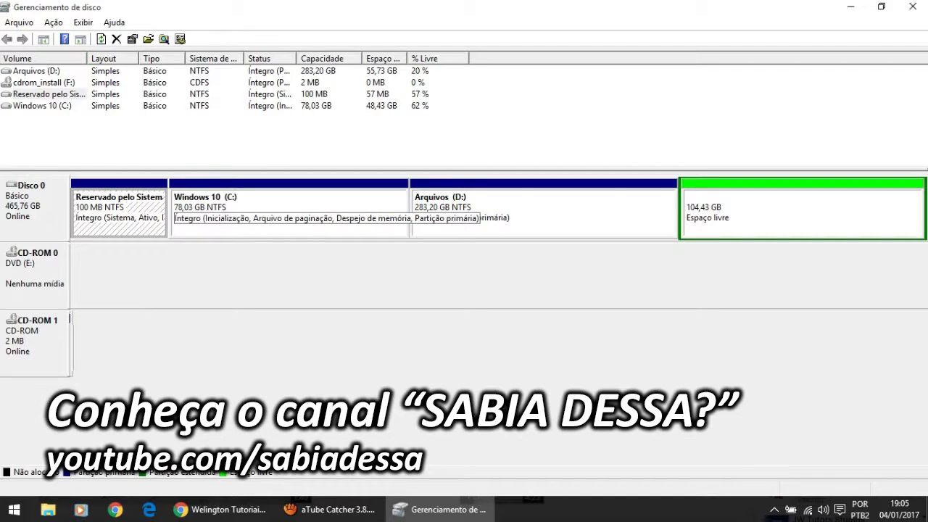
left_click(217, 206)
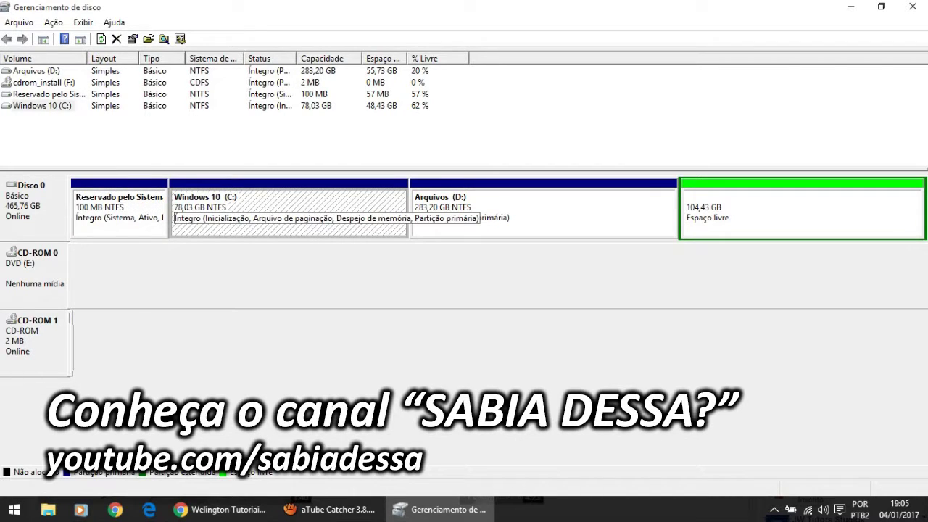
left_click(508, 210)
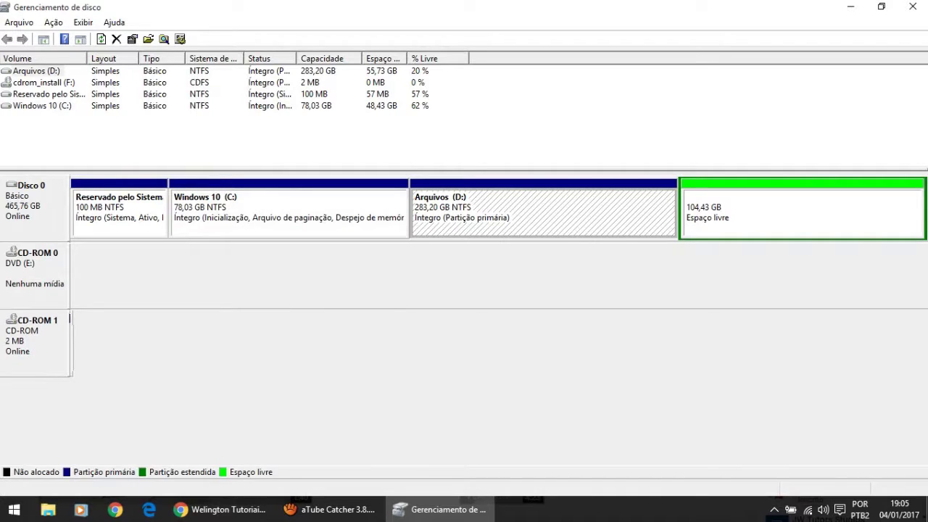
left_click(802, 211)
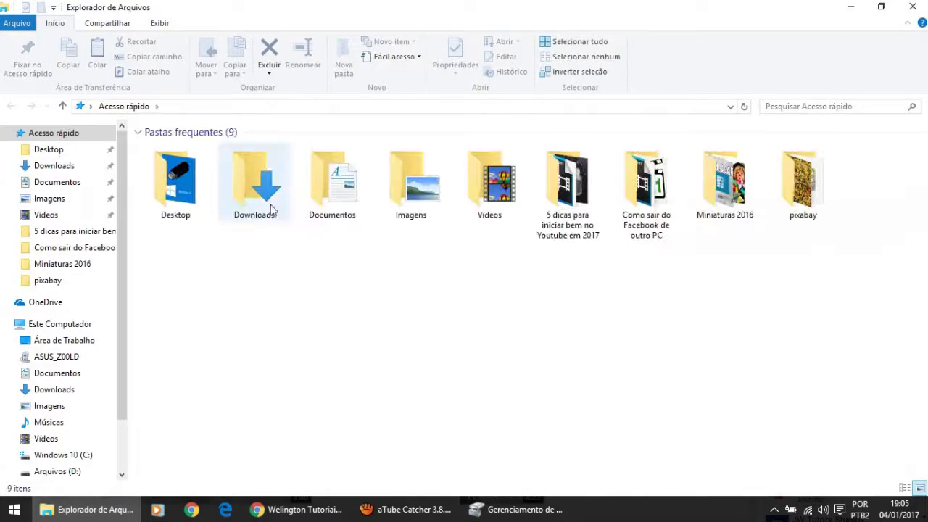
left_click(55, 325)
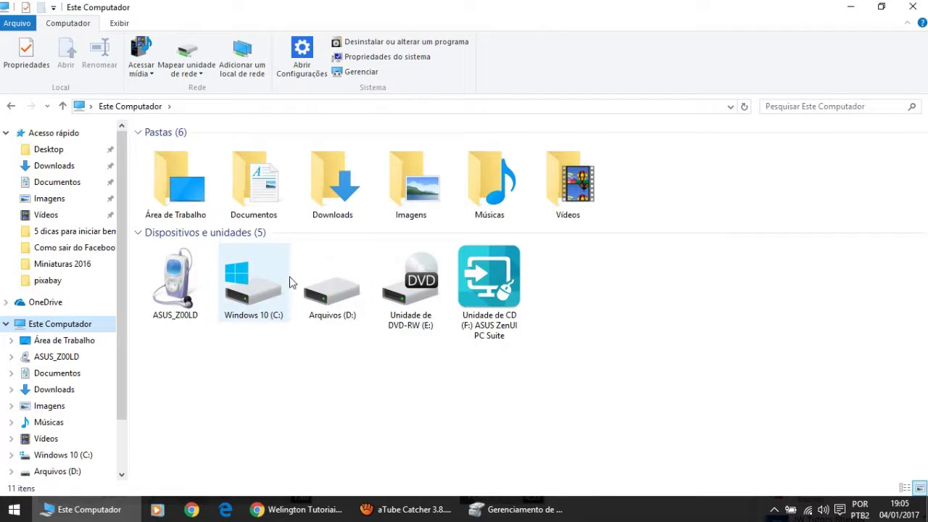
key("alt+Tab")
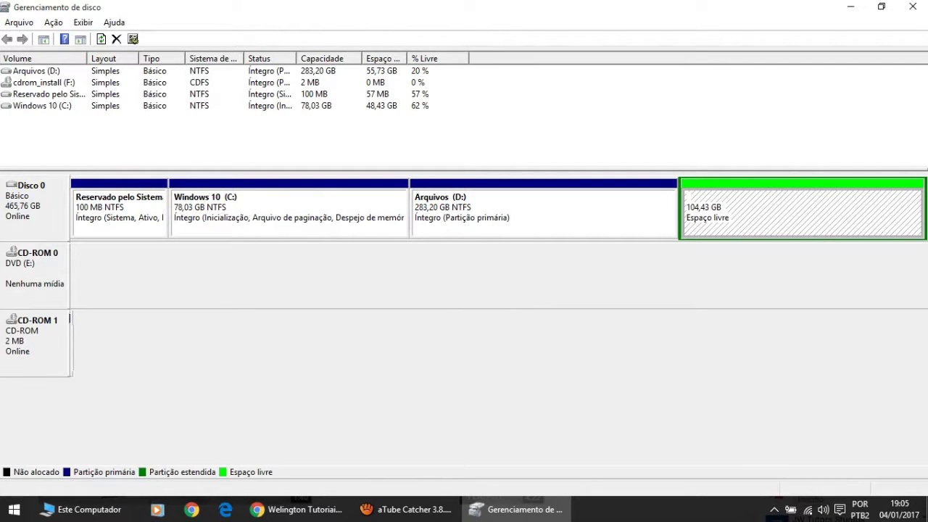
left_click(508, 214)
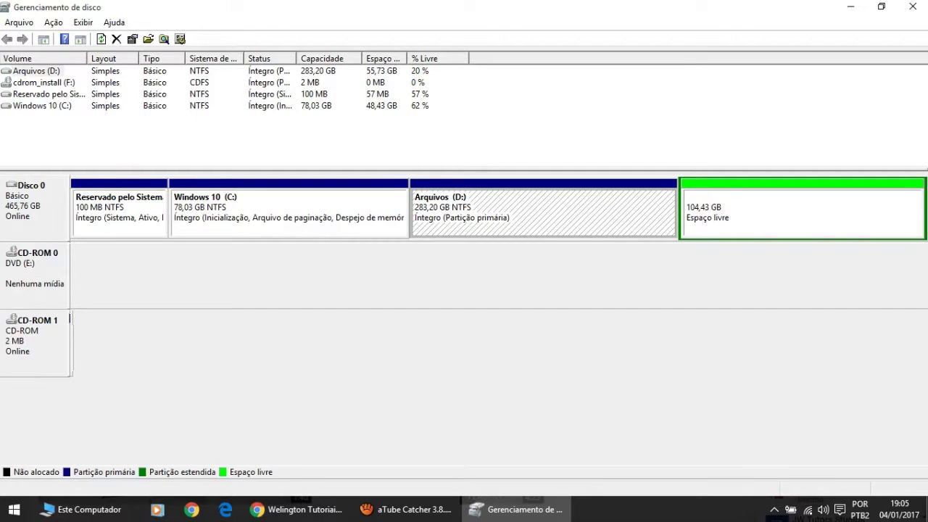
Start a new simple volume in the free space on Disco 0 with a size of 20000 MB.
left_click(801, 214)
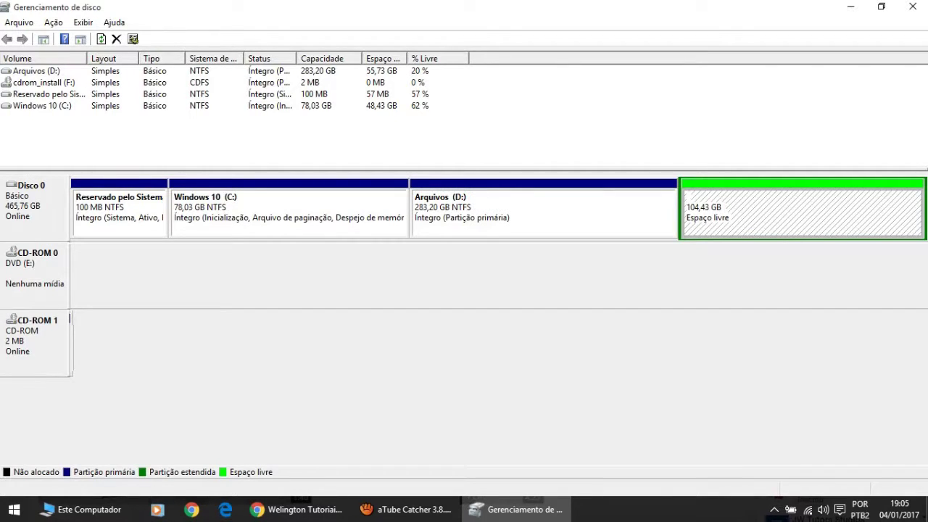
right_click(735, 193)
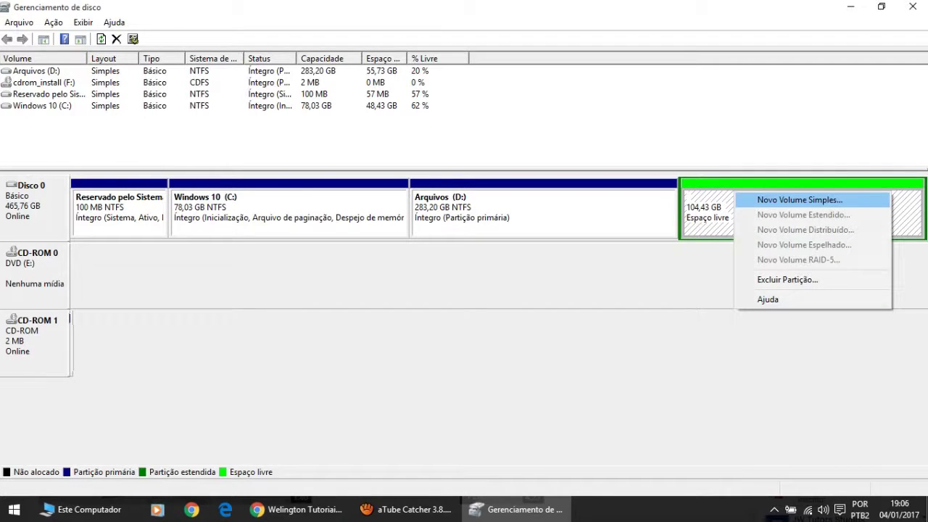
left_click(800, 200)
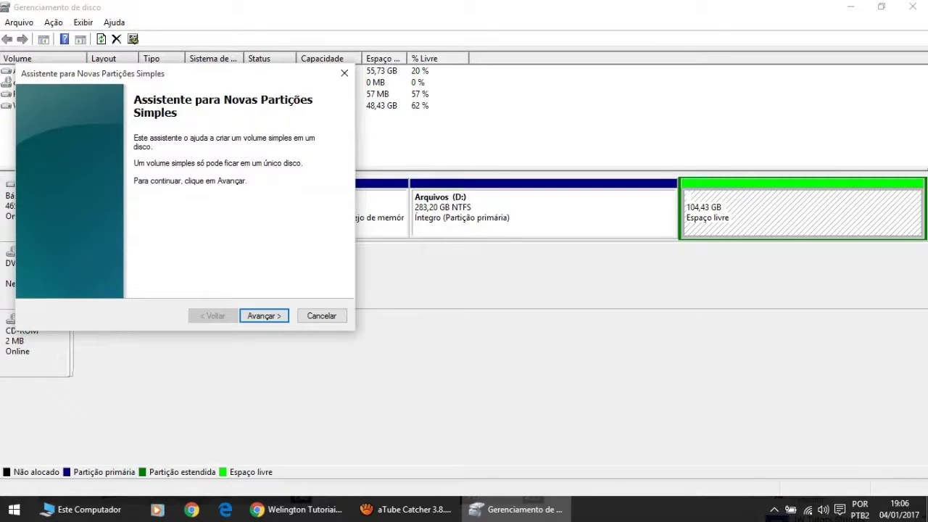
key("Return")
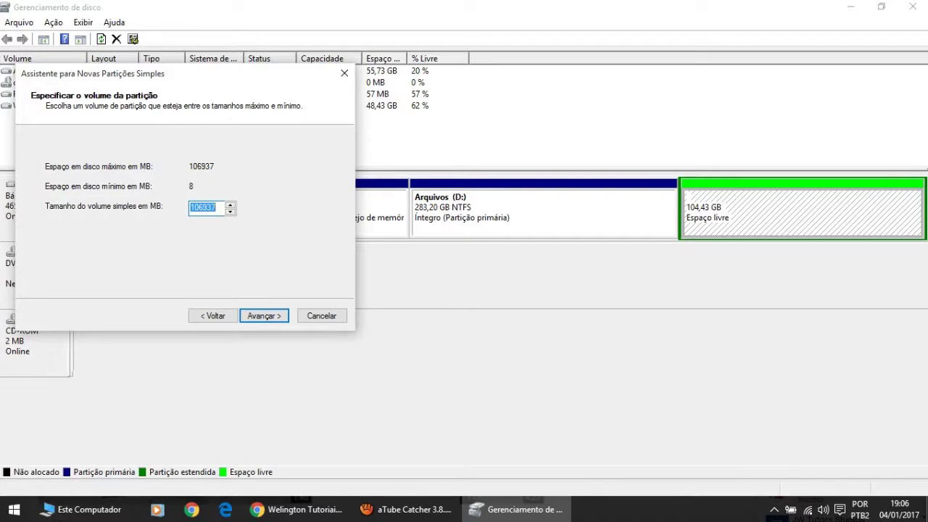
type("20000")
key("Return")
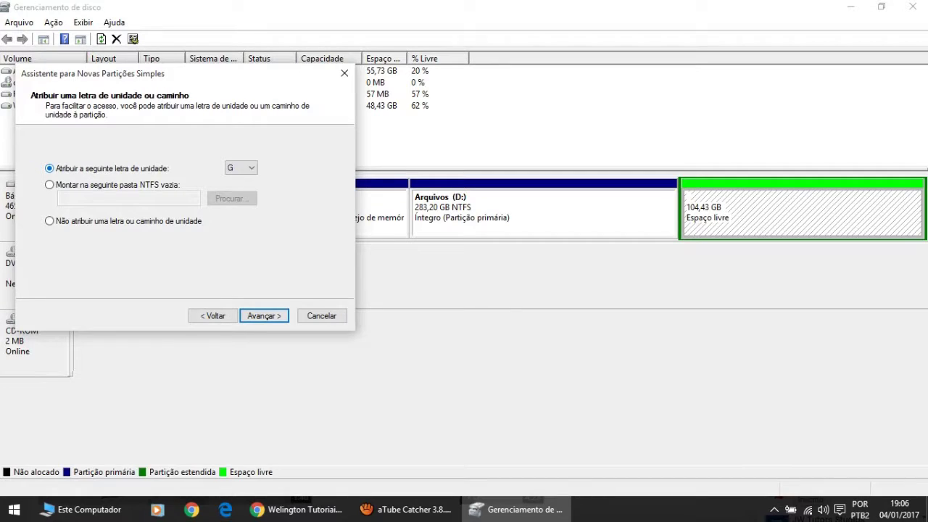
Assign drive letter G to the new volume and finish creating it with the NTFS file system.
key("Tab")
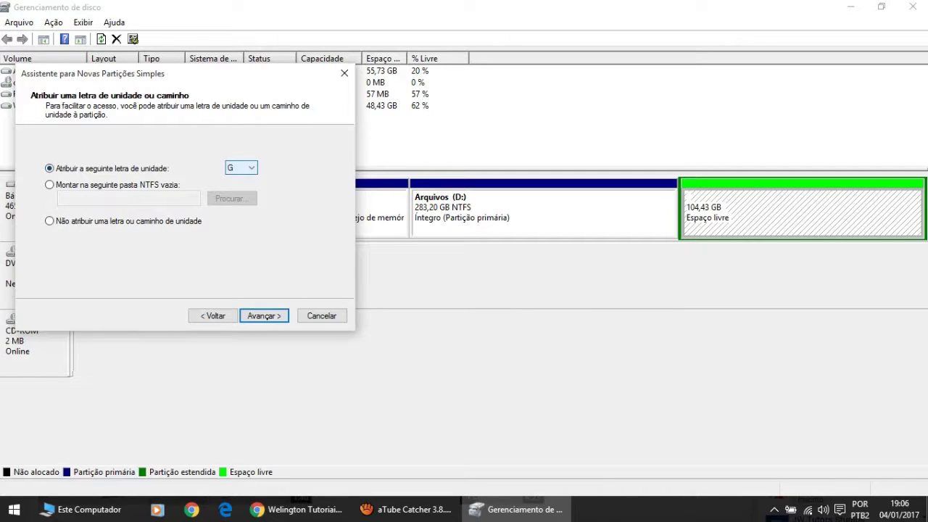
key("alt+Down")
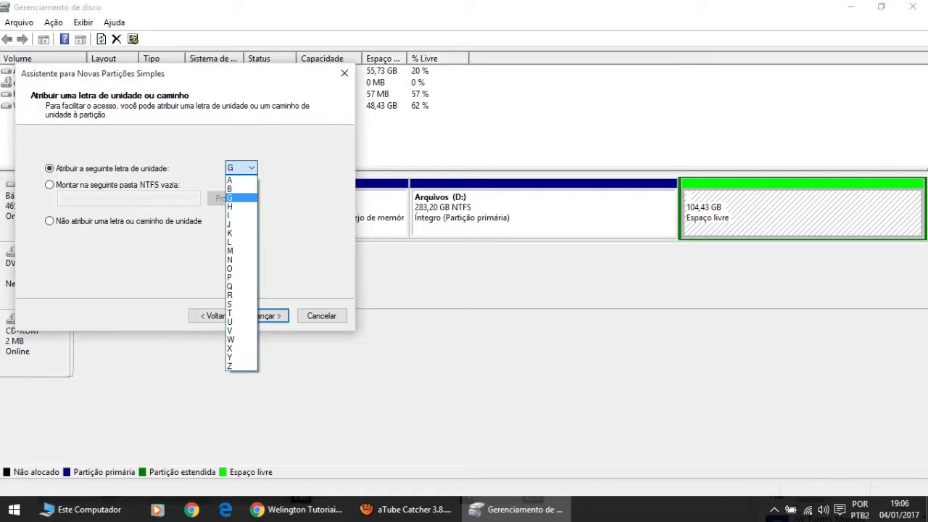
key("Return")
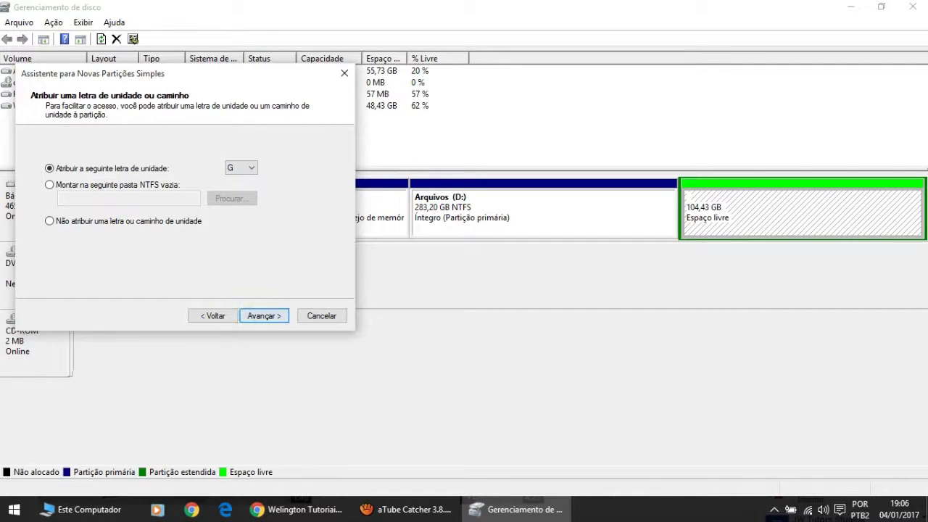
key("Return")
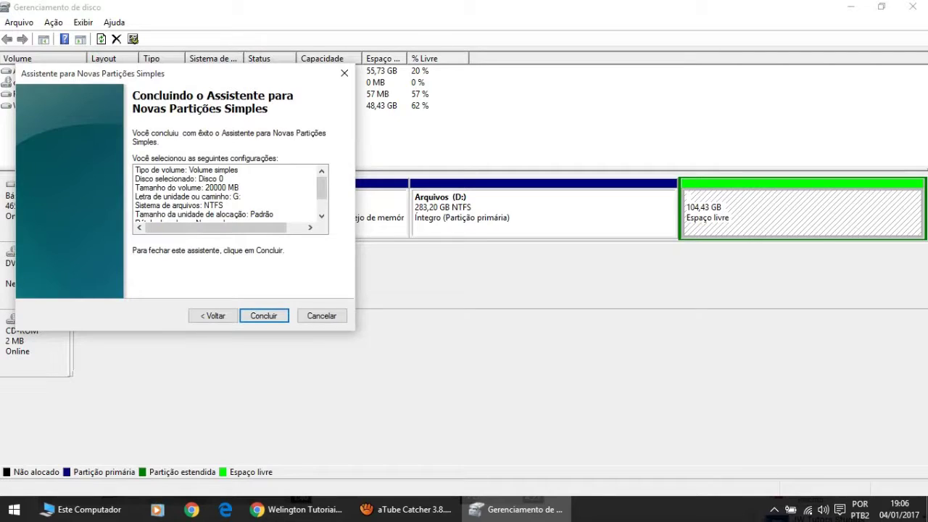
key("Return")
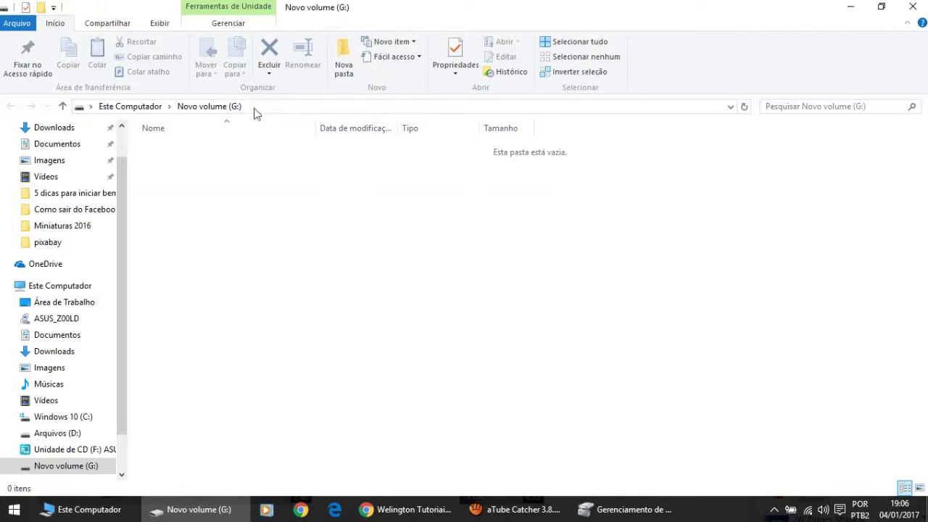
Check the new G: volume under Este Computador in File Explorer, open it to view its contents, and return to disk management.
left_click(913, 7)
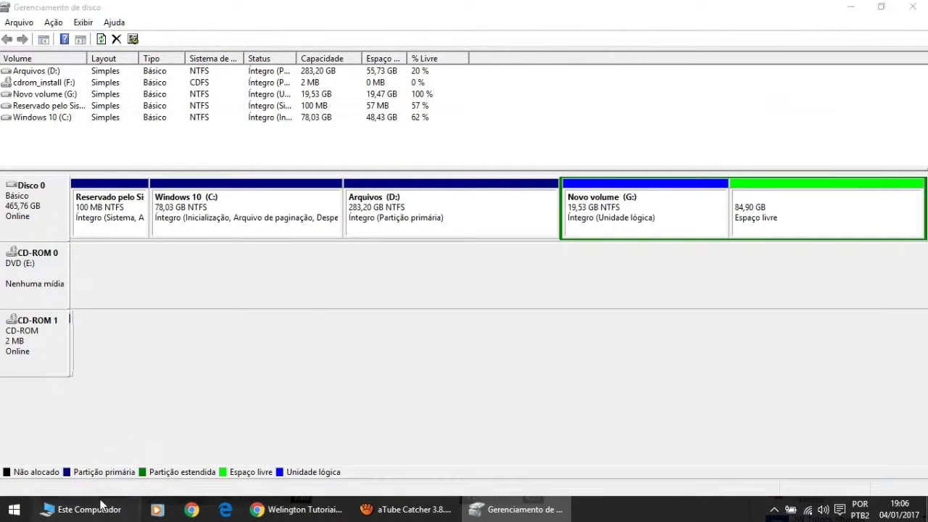
left_click(80, 510)
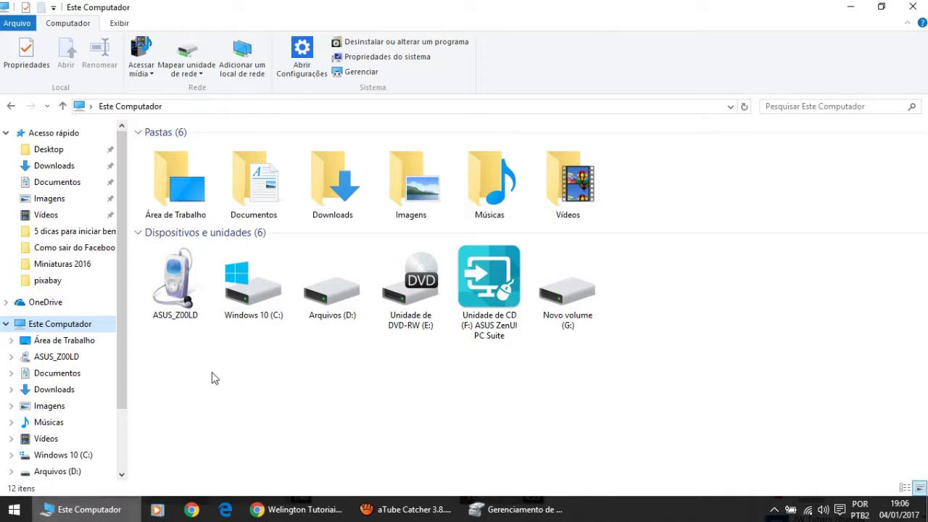
left_click(550, 308)
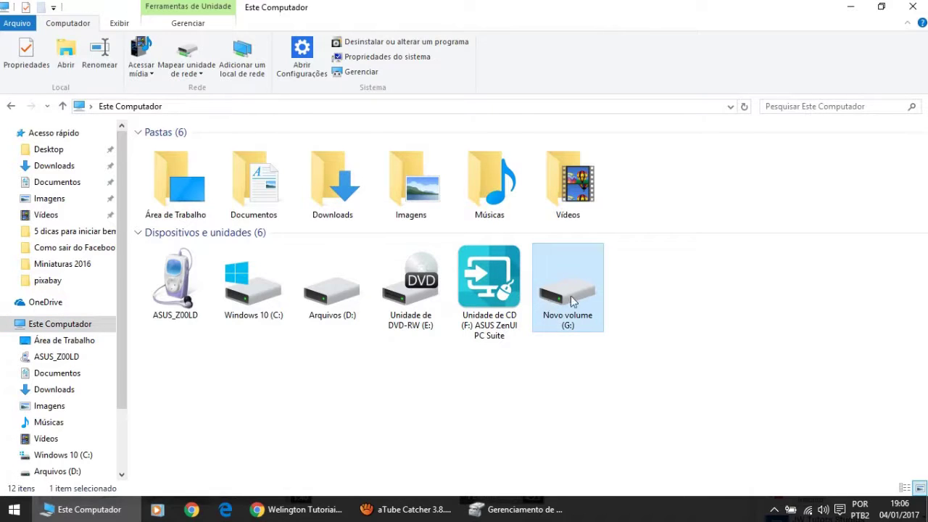
double_click(571, 295)
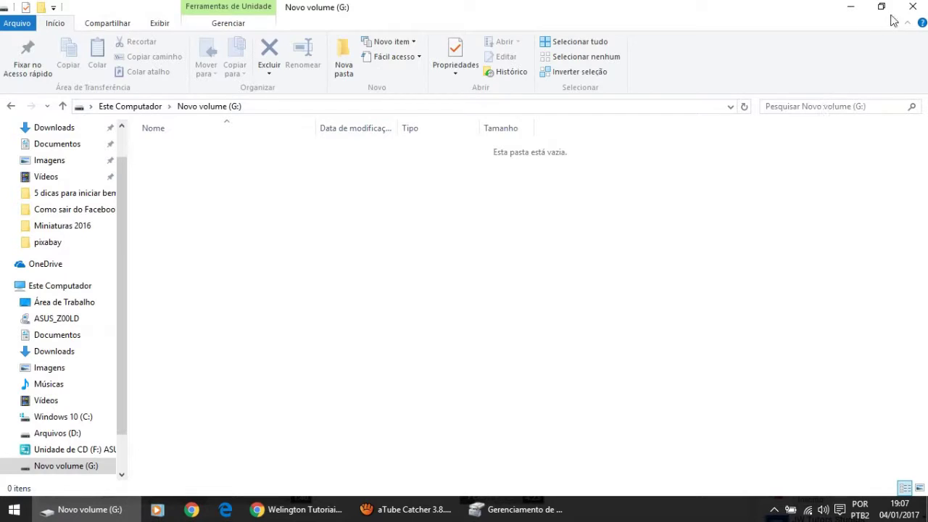
left_click(914, 8)
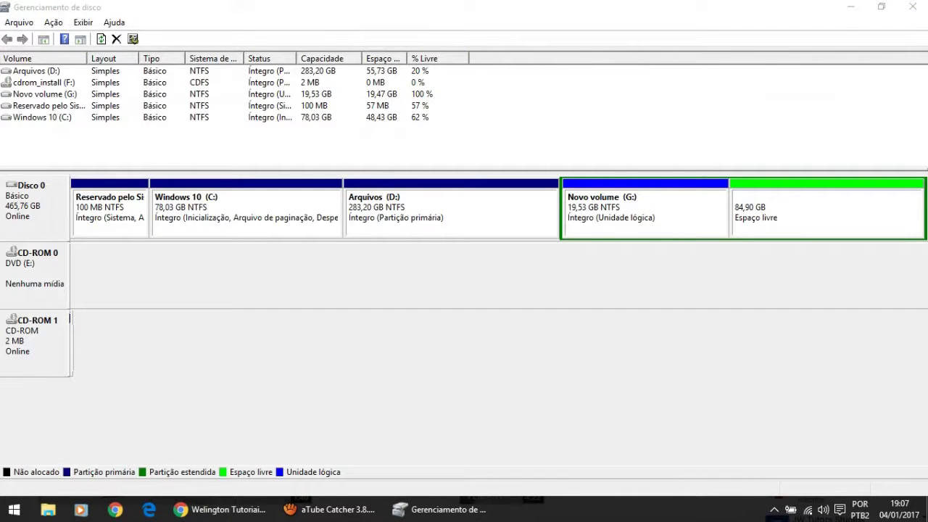
right_click(599, 200)
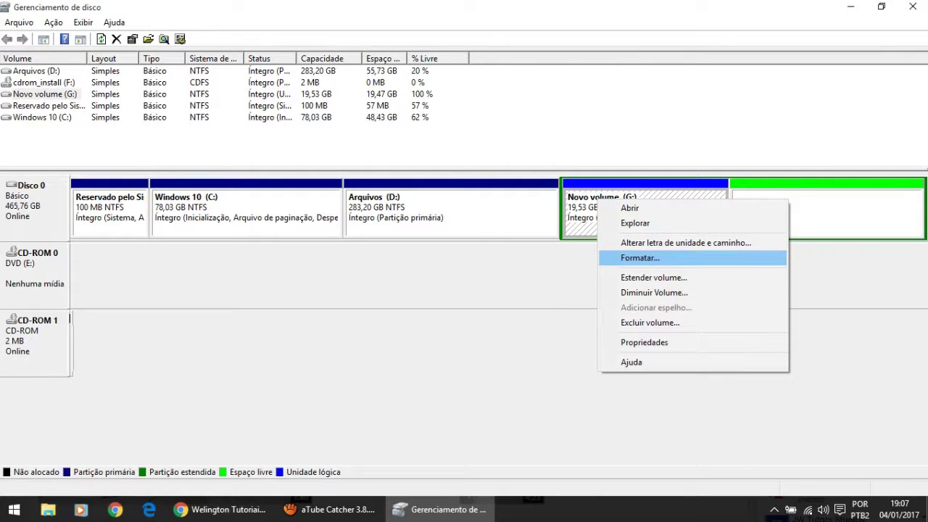
key("Return")
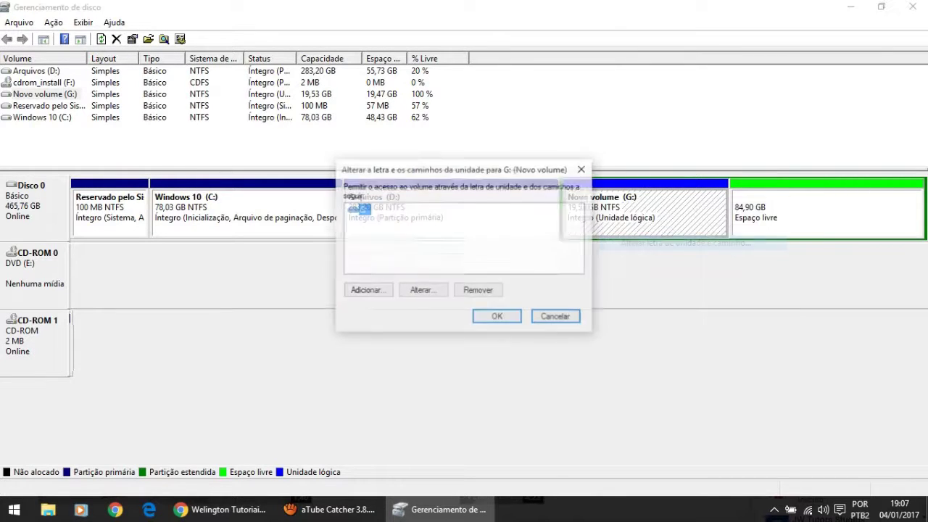
left_click(422, 290)
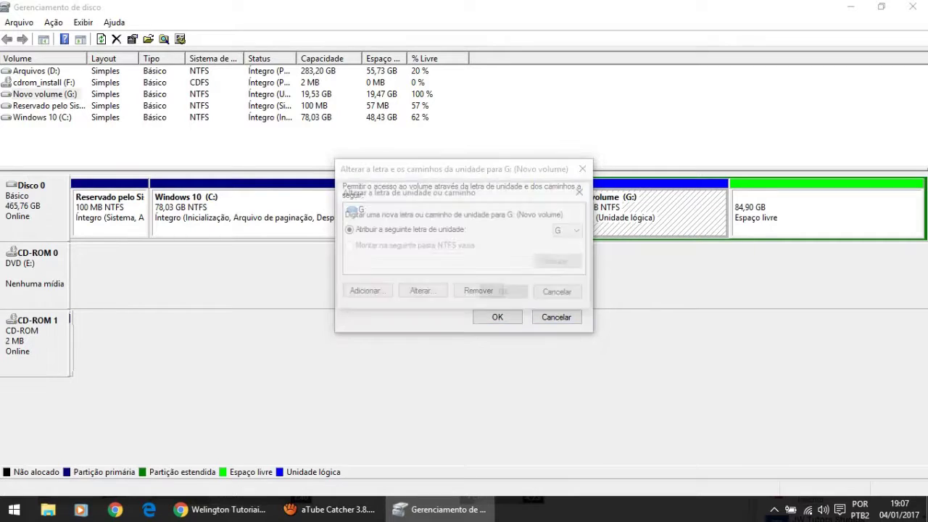
left_click(570, 230)
left_click(570, 230)
left_click(582, 190)
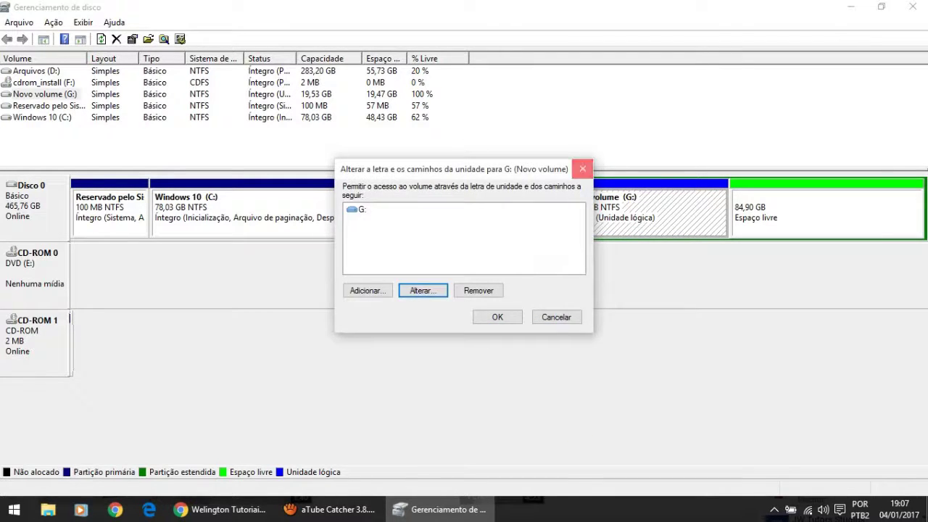
left_click(582, 168)
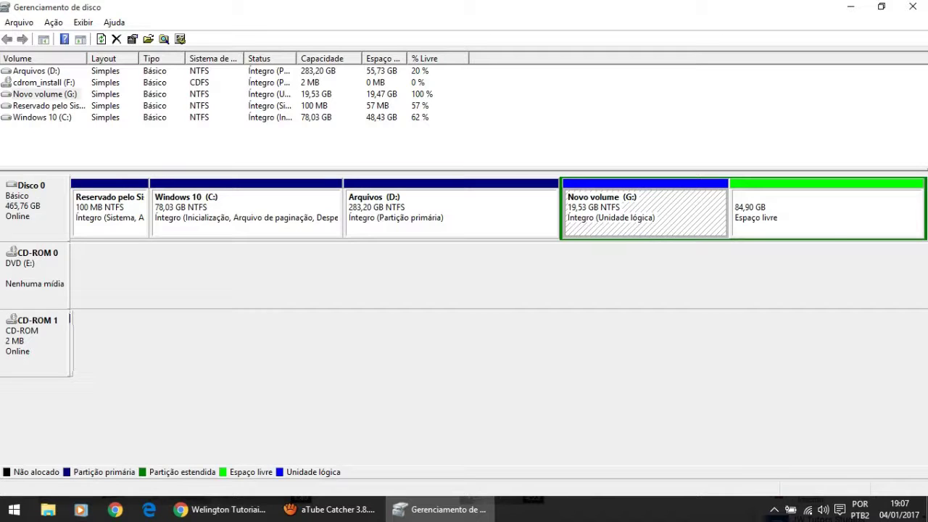
Delete the Novo volume (G:) from Disco 0, accepting the loss of its data.
right_click(644, 212)
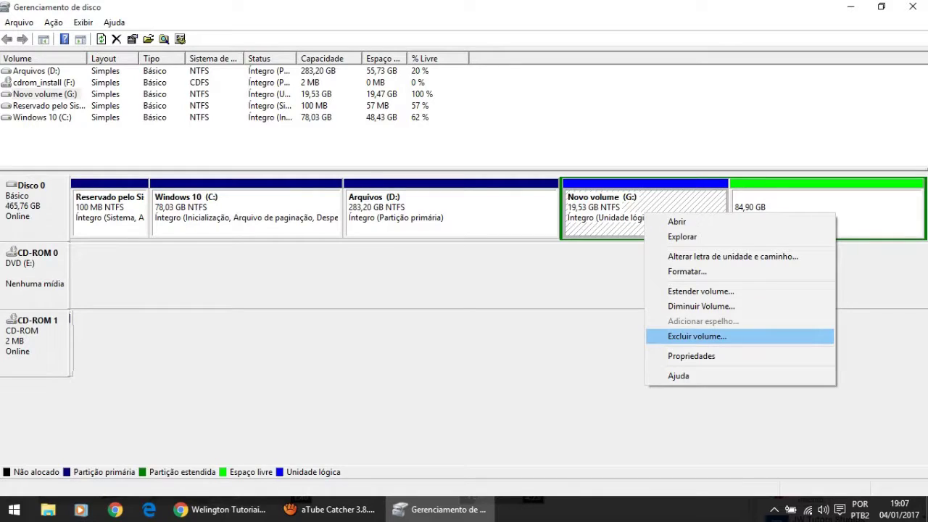
key("Return")
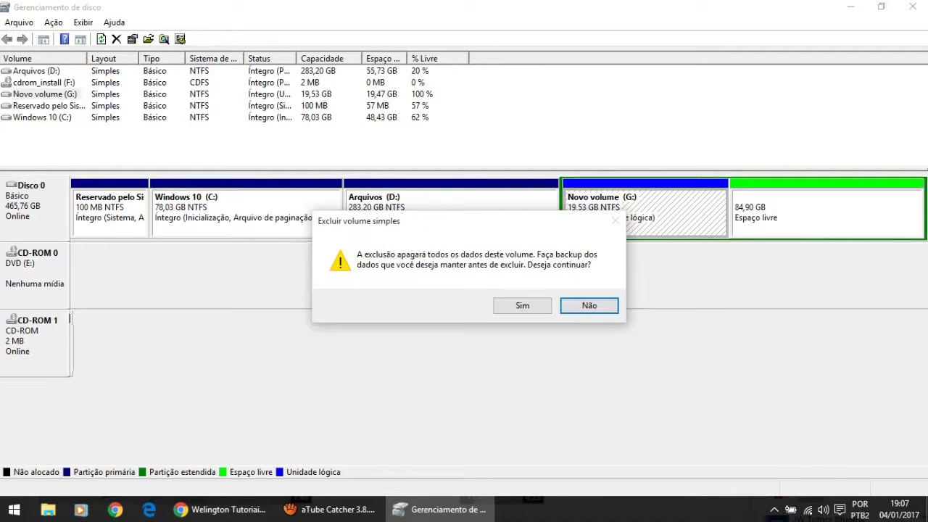
key("Left")
key("Return")
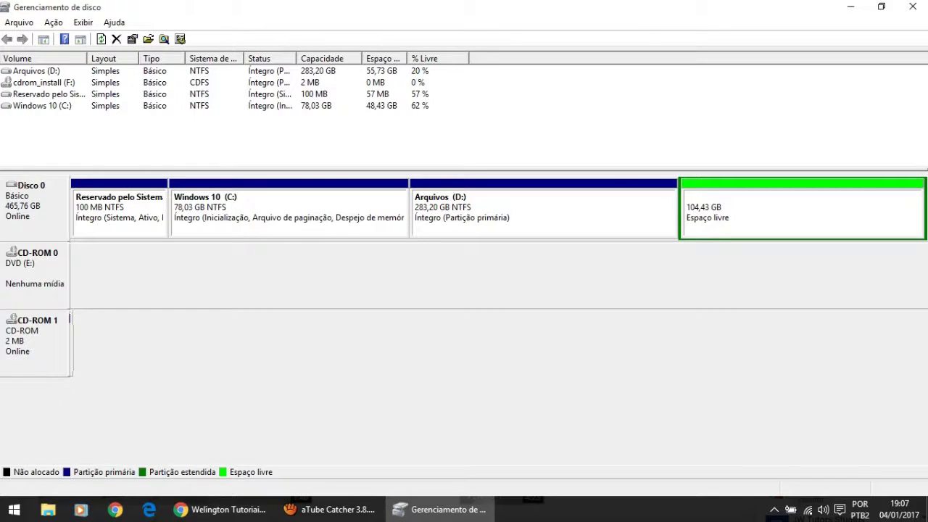
right_click(770, 205)
left_click(805, 216)
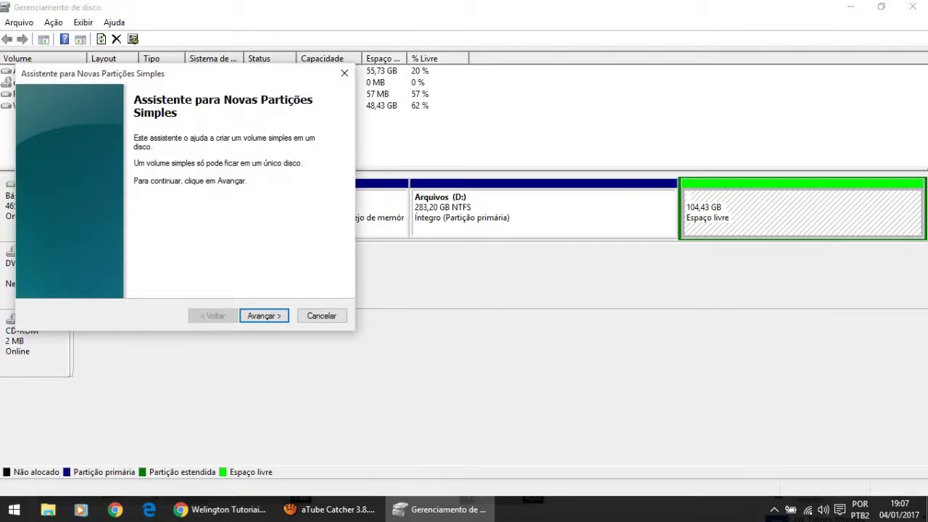
key("Return")
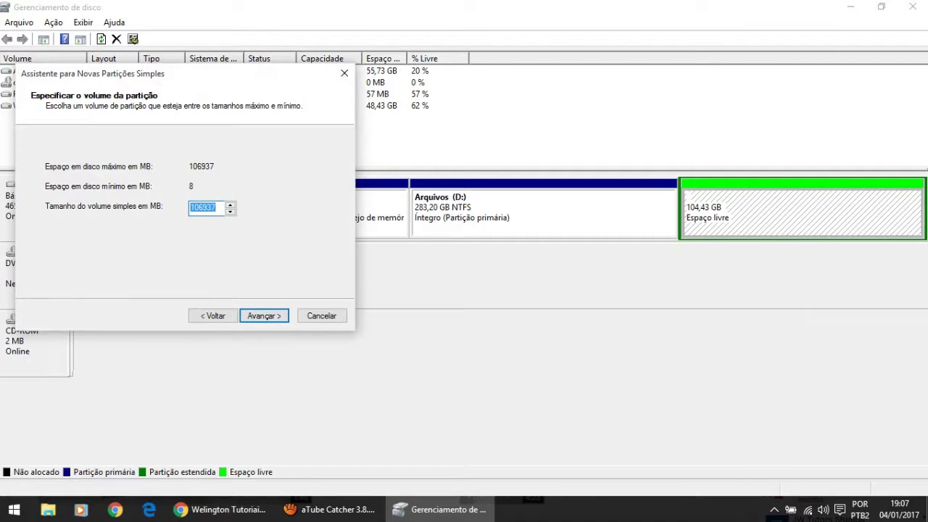
left_click(321, 315)
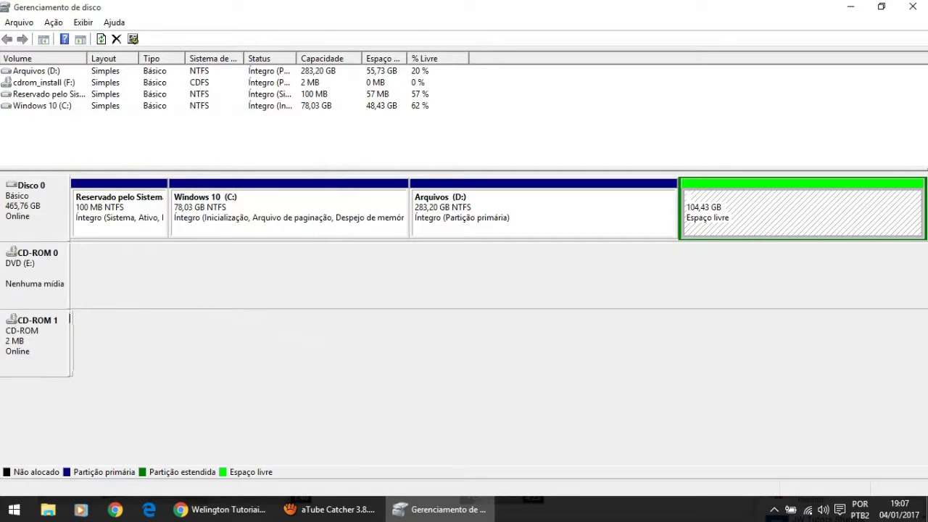
Sort the volume list by capacity, and switch to the YouTube channel page in Chrome.
left_click(322, 58)
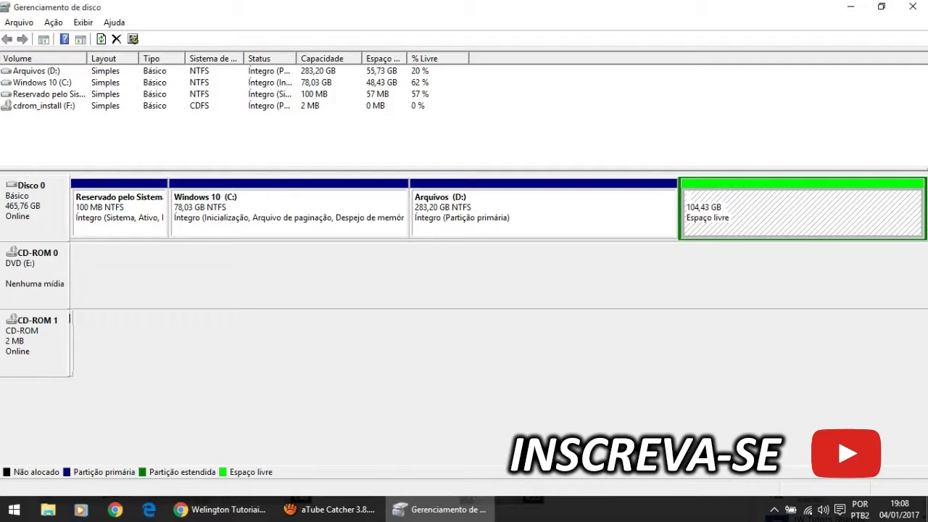
left_click(221, 509)
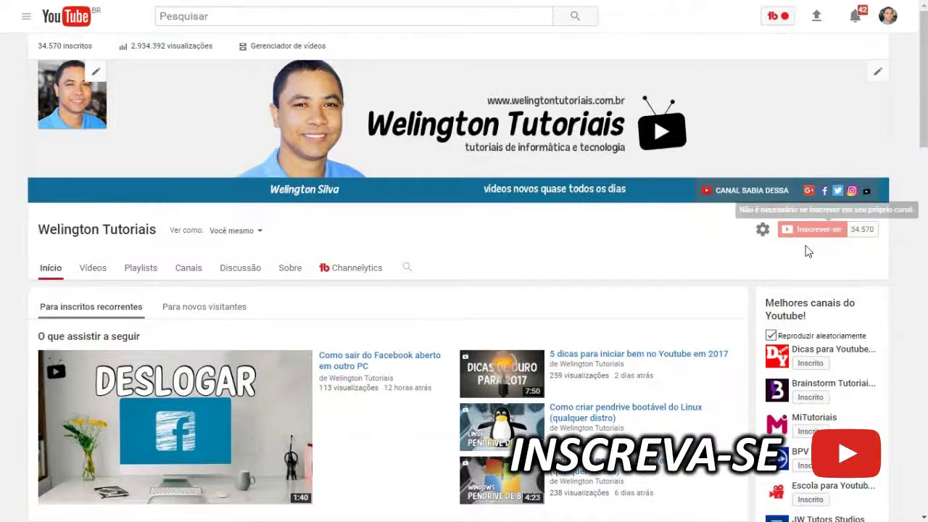